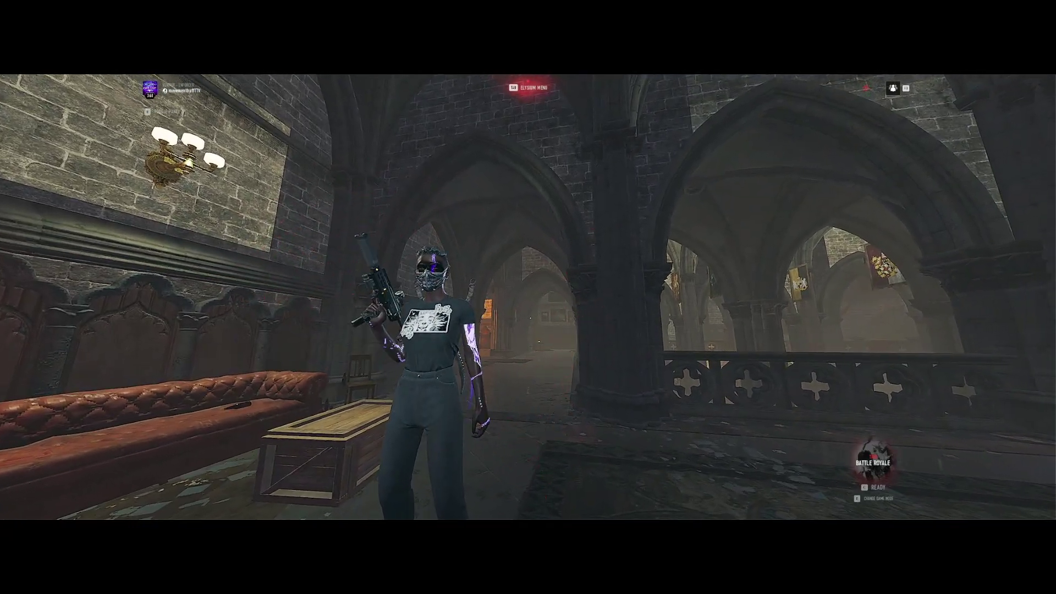
{"action": "mouse_move", "coordinate": [528, 297]}
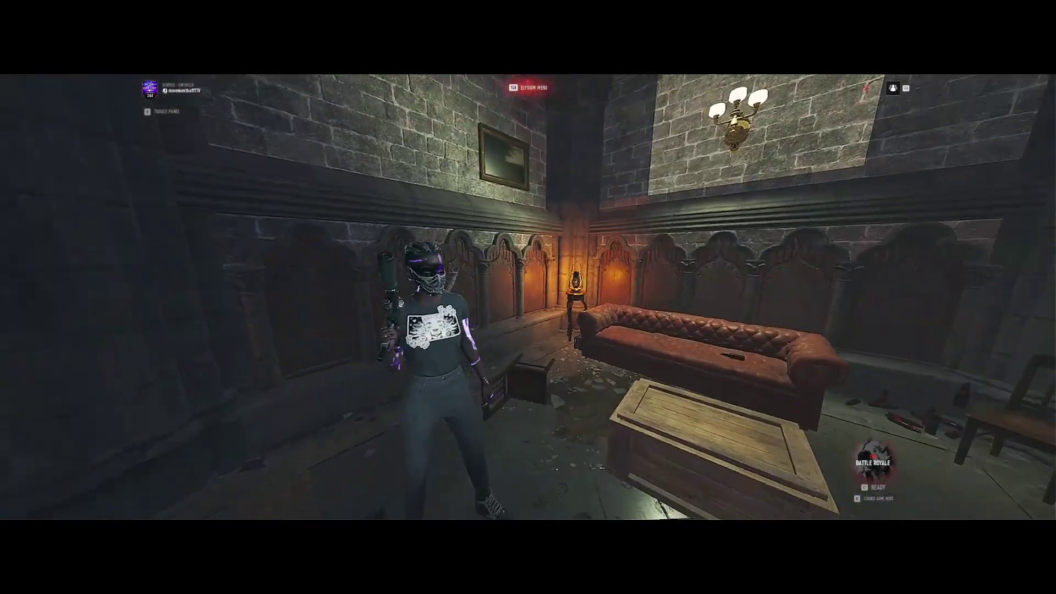
{"action": "key", "text": "w"}
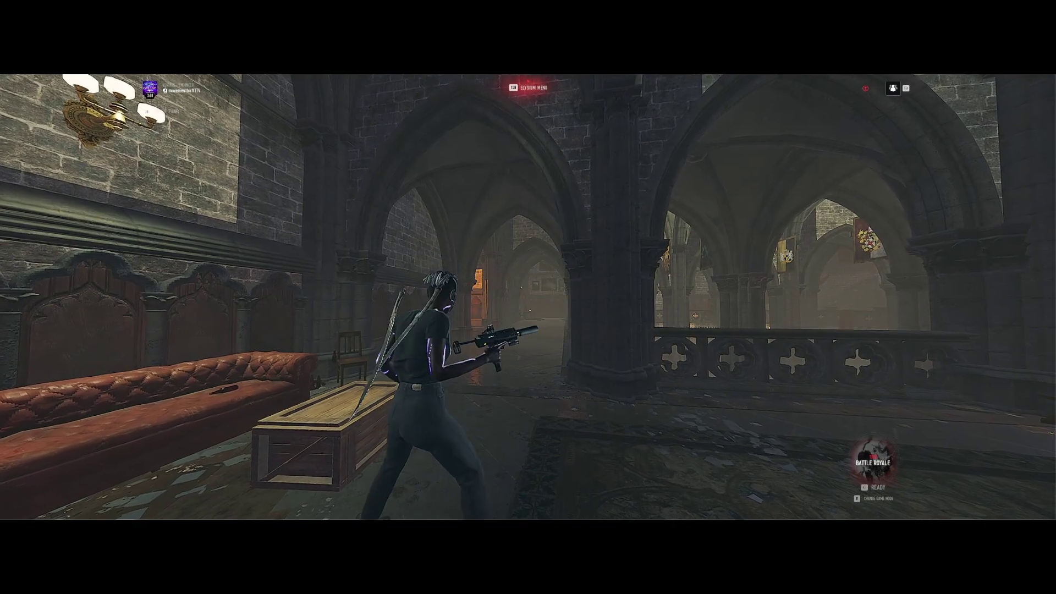
{"action": "key", "text": "w"}
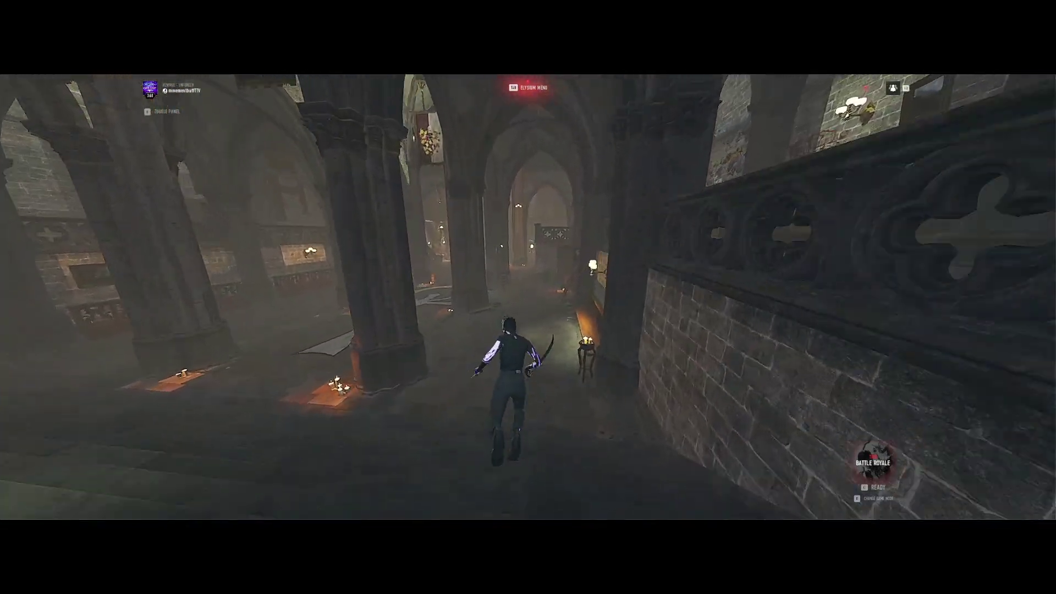
{"action": "key", "text": "ctrl"}
{"action": "key", "text": "w"}
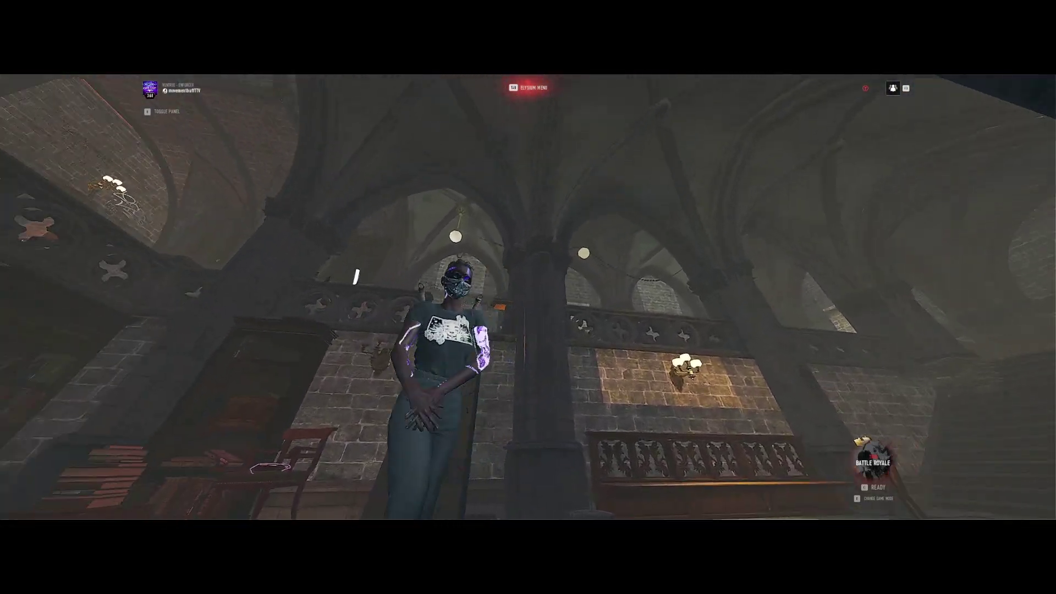
{"action": "key", "text": "1"}
{"action": "key", "text": "2"}
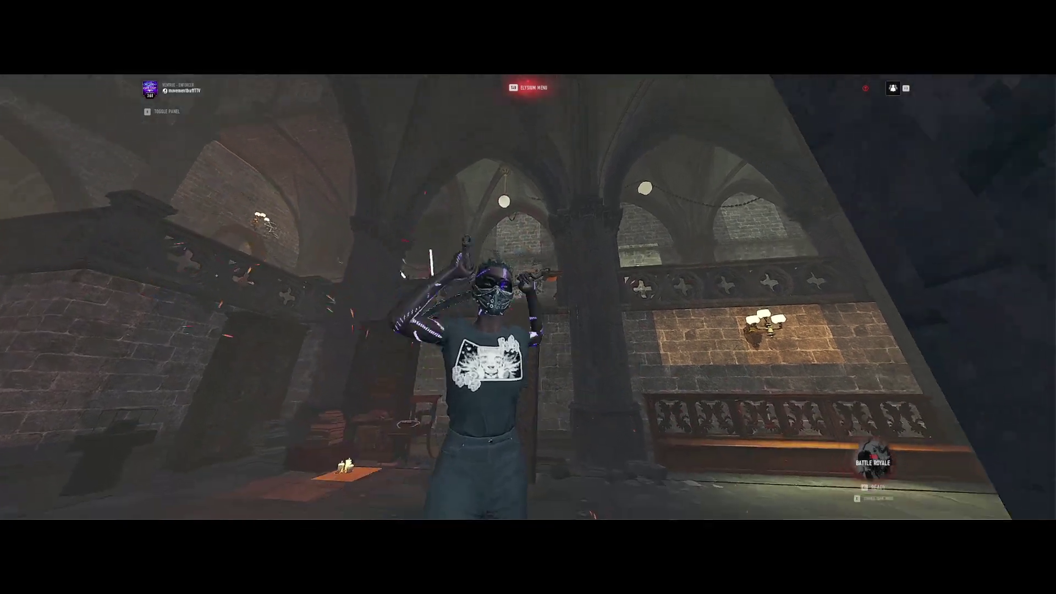
{"action": "key", "text": "s"}
{"action": "key", "text": "w"}
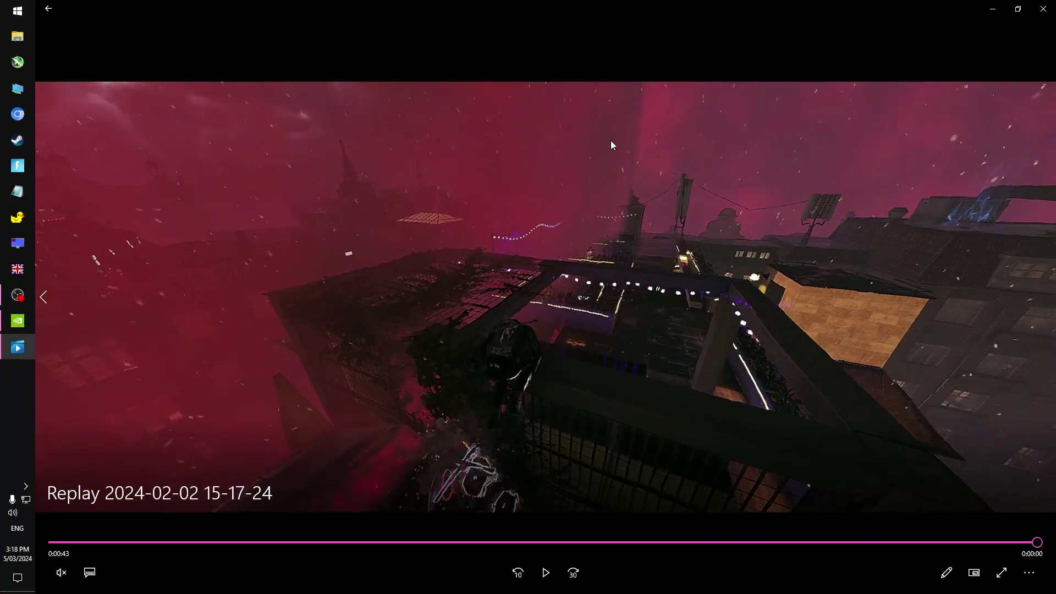
Step: Close the replay video and open the desktop size and position scaling settings in NVIDIA Control Panel
{"action": "left_click", "coordinate": [1043, 9]}
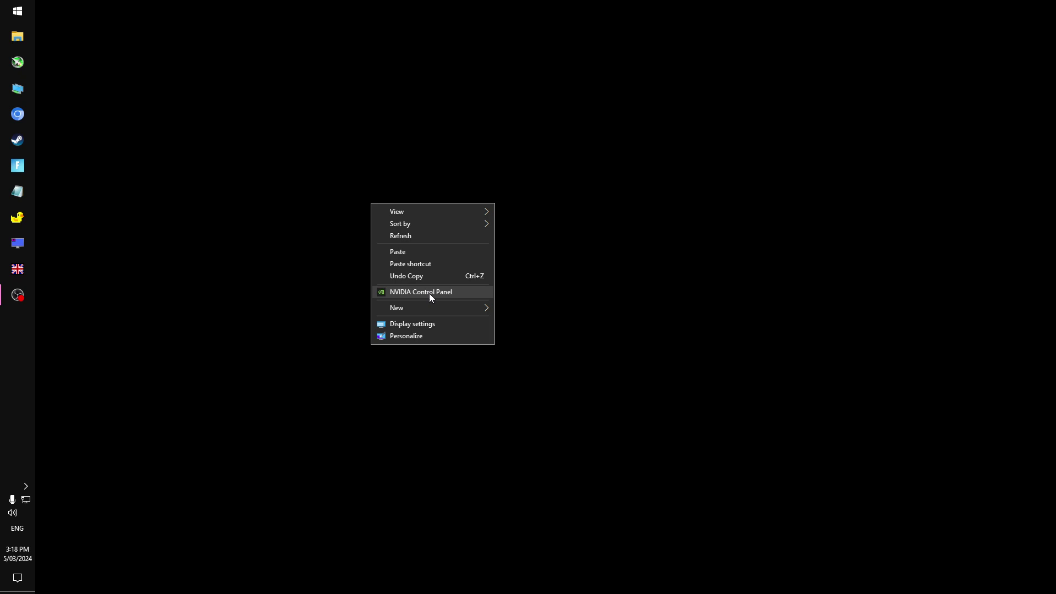
{"action": "left_click", "coordinate": [430, 292]}
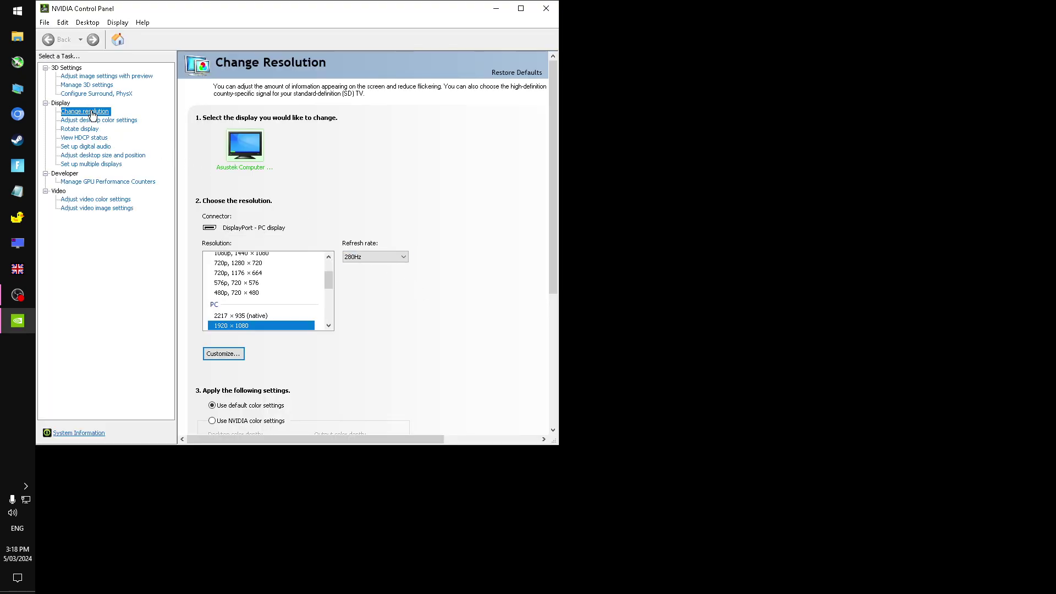
{"action": "left_click", "coordinate": [114, 156]}
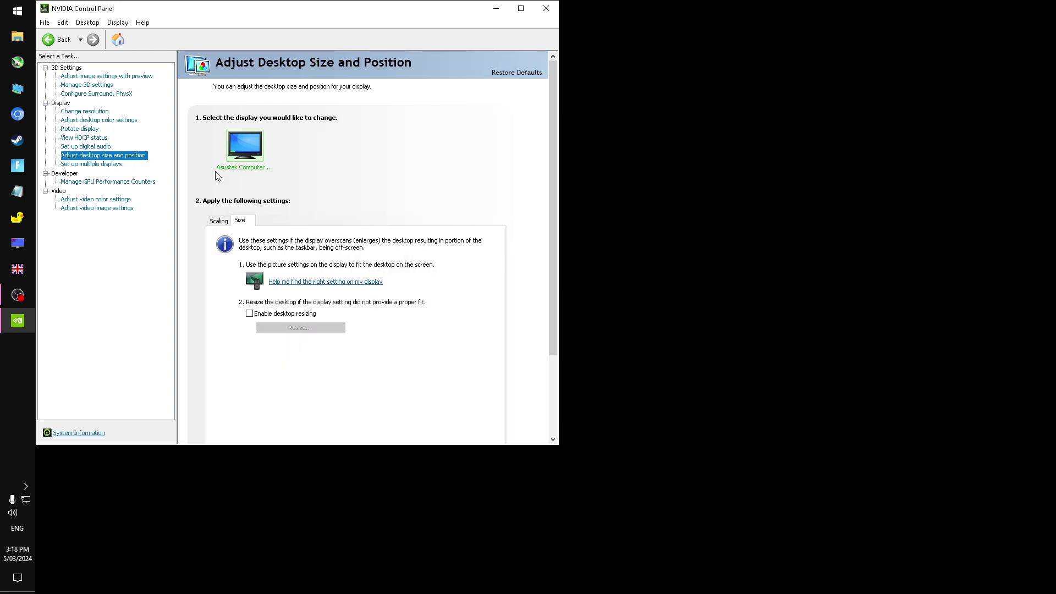
{"action": "left_click", "coordinate": [220, 222]}
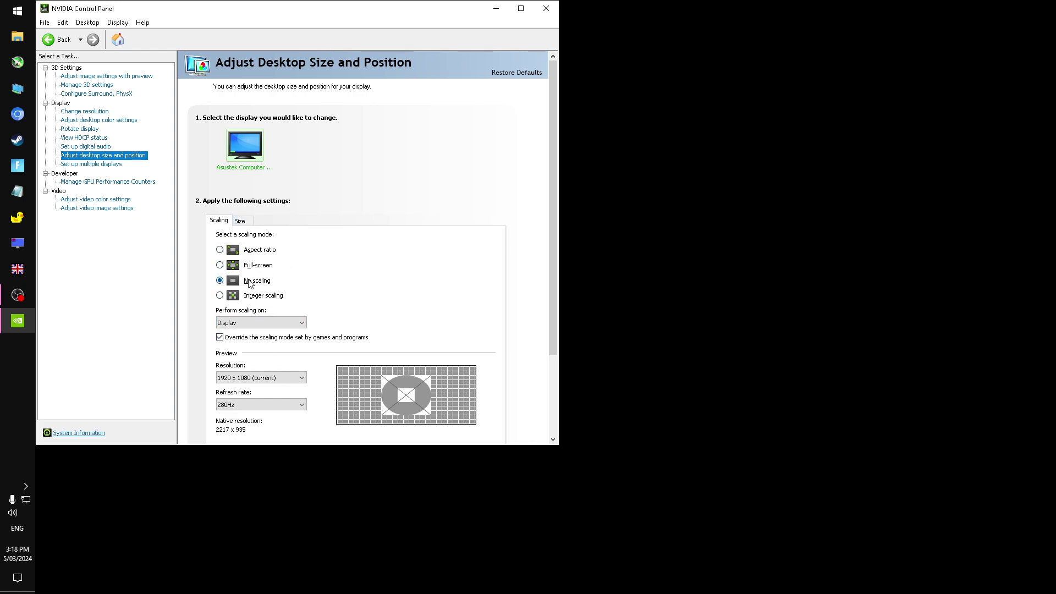
Step: Set scaling to be performed on Display
{"action": "left_click", "coordinate": [261, 324]}
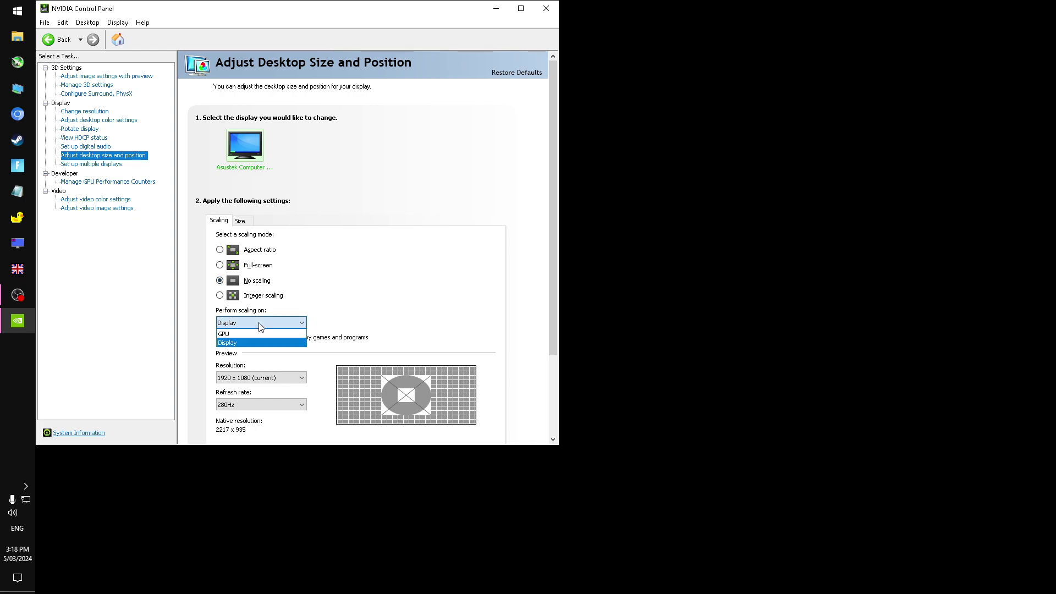
{"action": "left_click", "coordinate": [259, 343]}
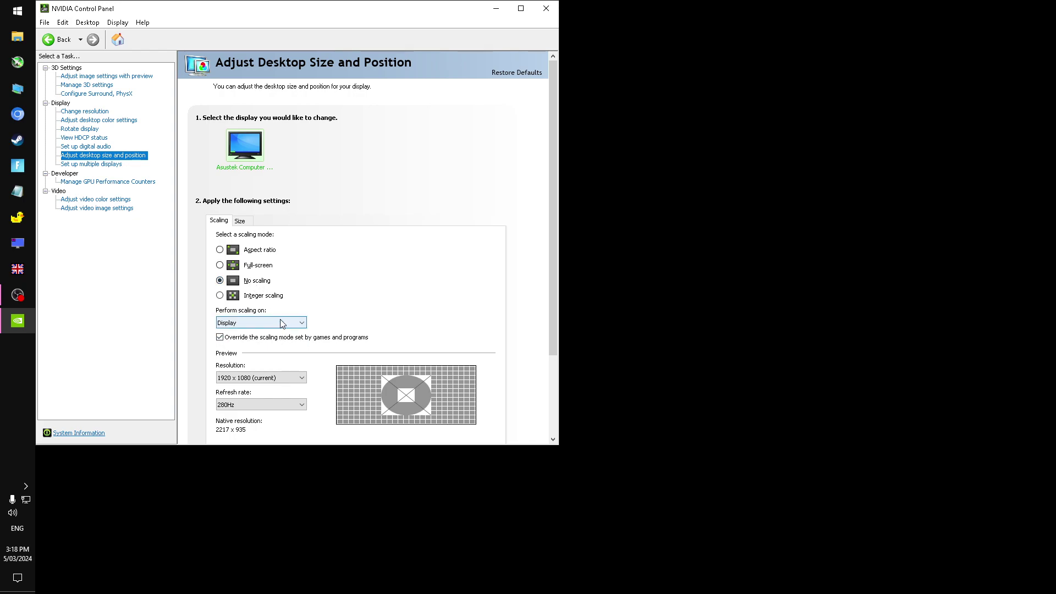
{"action": "left_click", "coordinate": [284, 324]}
{"action": "left_click", "coordinate": [284, 324]}
{"action": "left_click", "coordinate": [228, 340]}
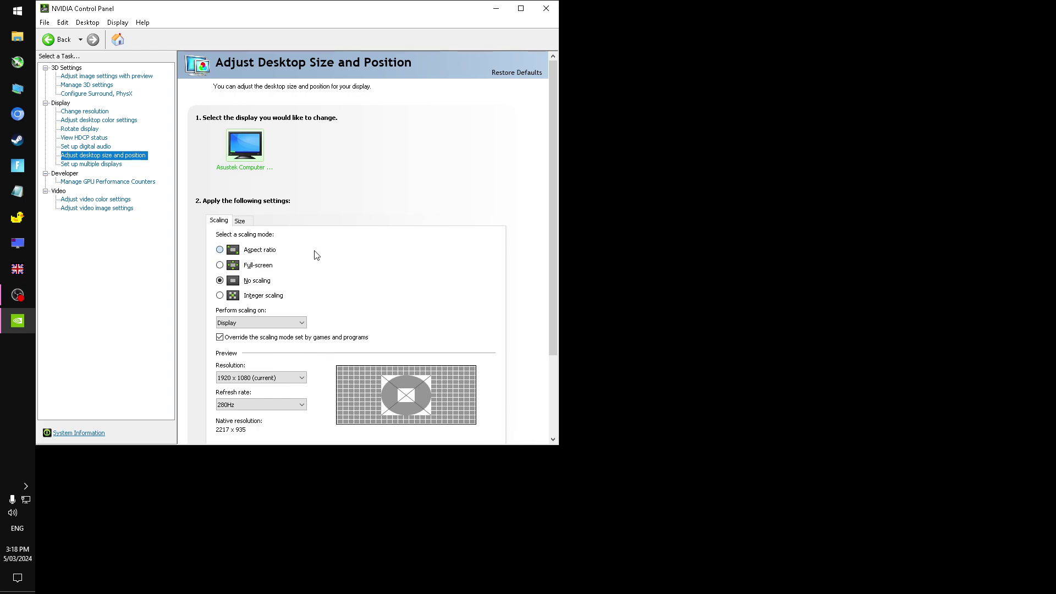
Step: Enable desktop resizing, apply it and keep the new desktop configuration
{"action": "left_click", "coordinate": [242, 222]}
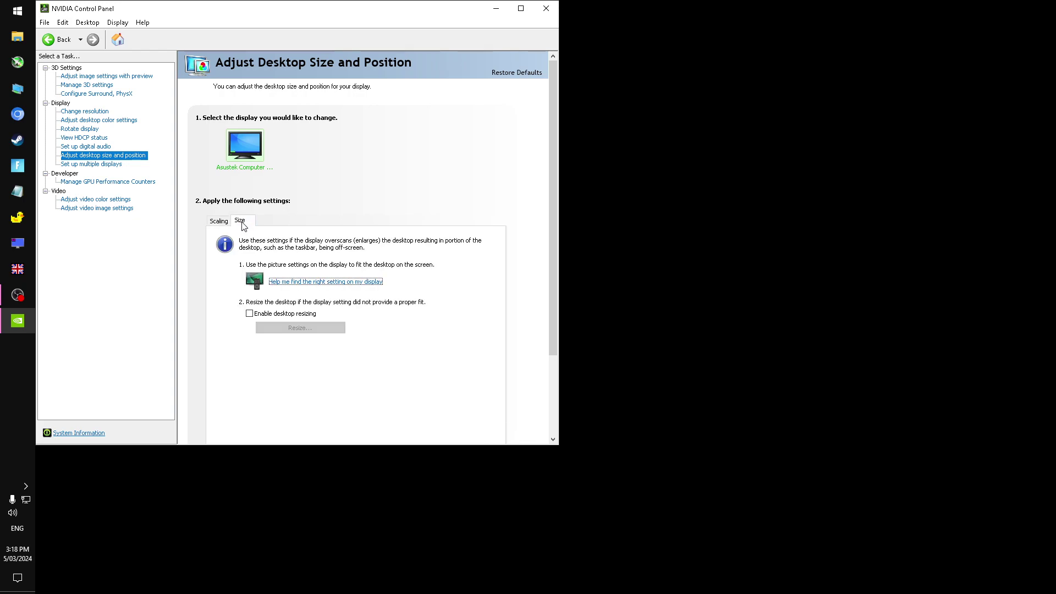
{"action": "left_click", "coordinate": [249, 315]}
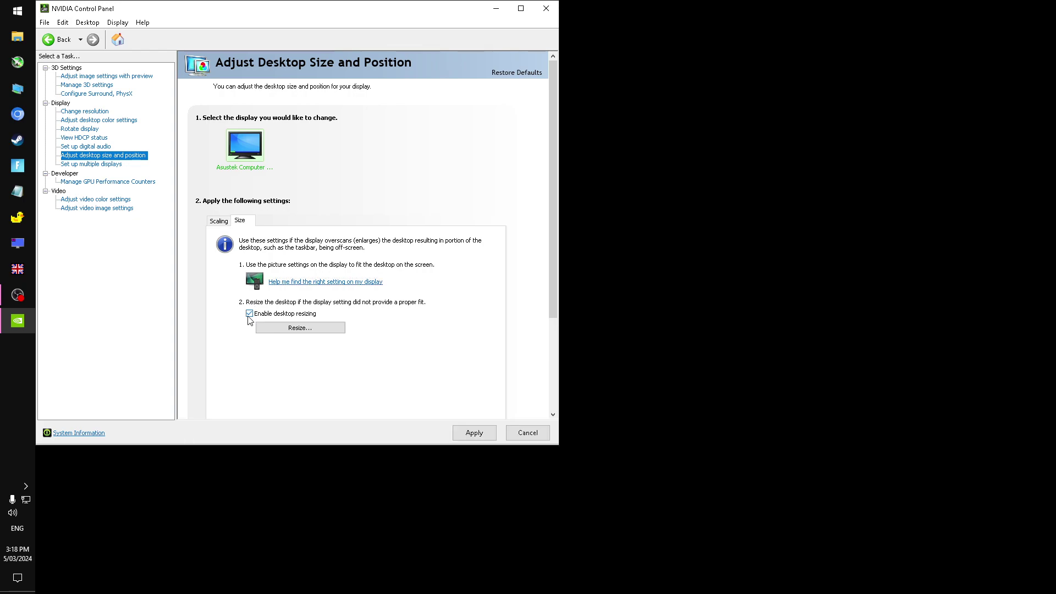
{"action": "left_click", "coordinate": [474, 433]}
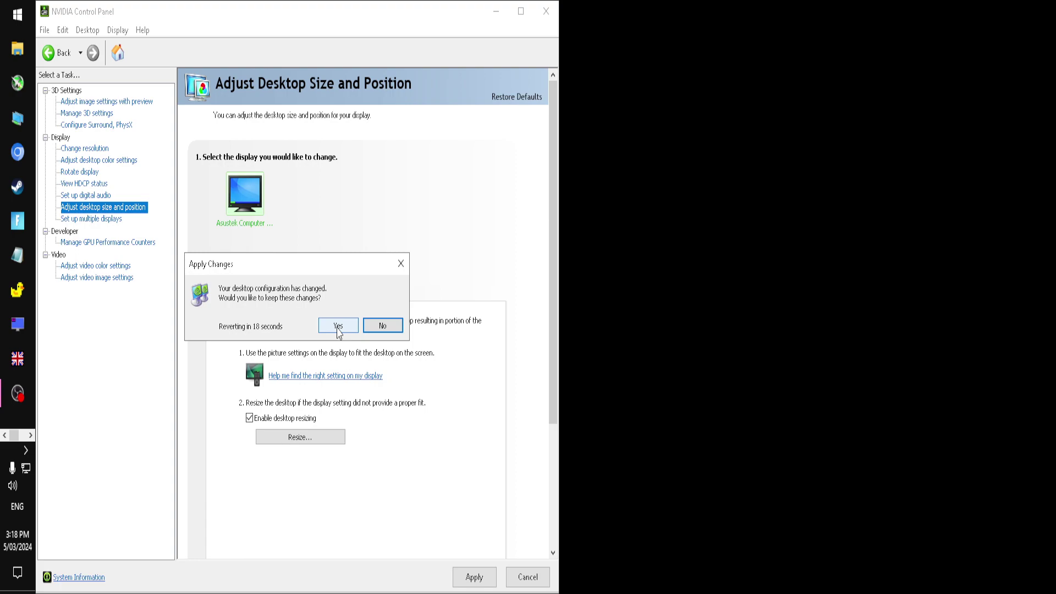
{"action": "left_click", "coordinate": [339, 326]}
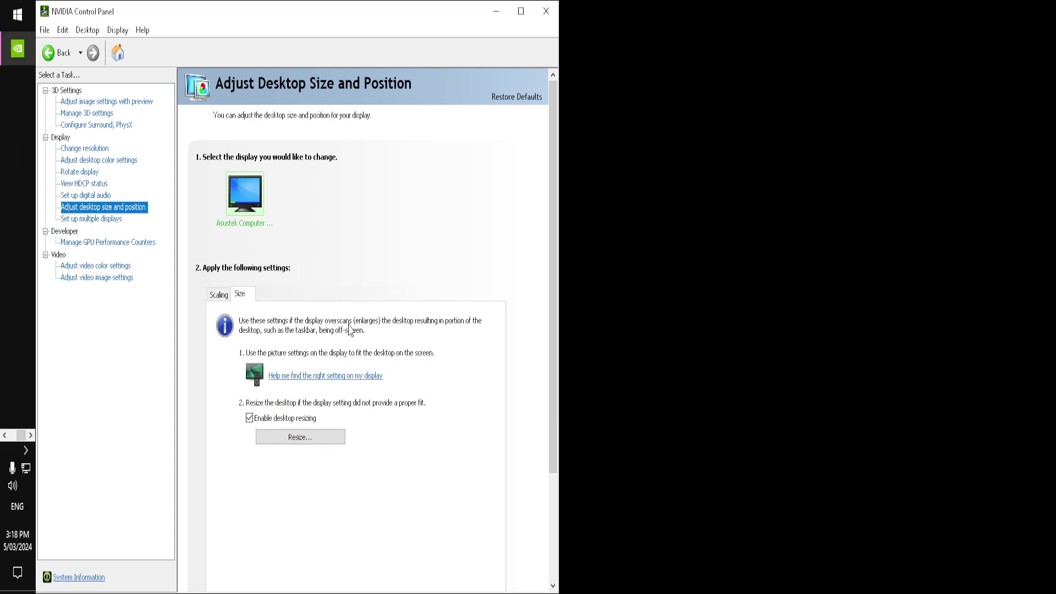
Step: Resize the desktop to the minimum height at full width, for a resolution of 1920 x 810, and accept it
{"action": "left_click", "coordinate": [300, 437]}
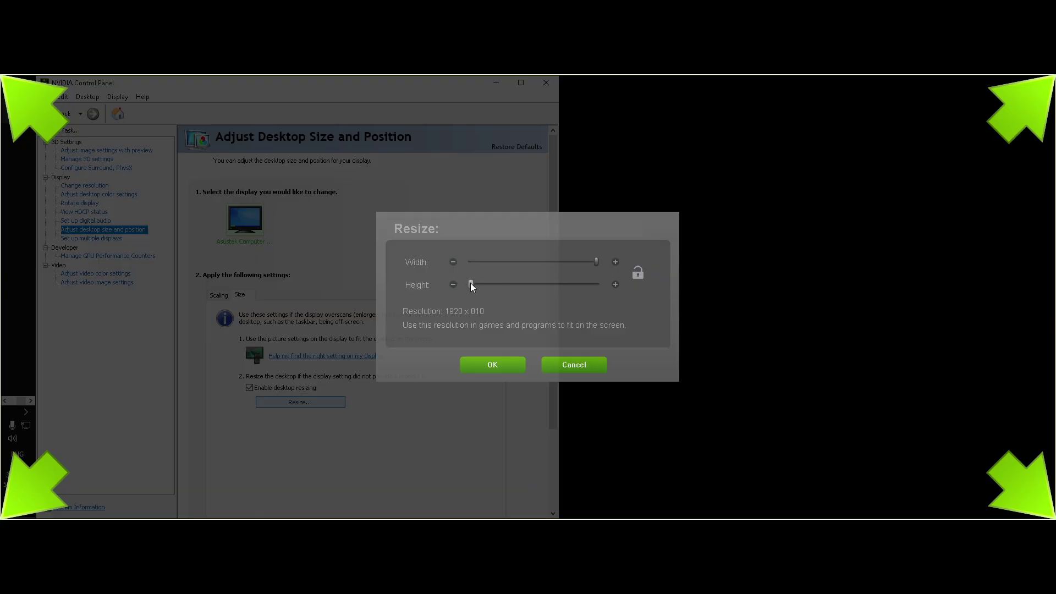
{"action": "left_click_drag", "start_coordinate": [471, 285], "coordinate": [599, 282]}
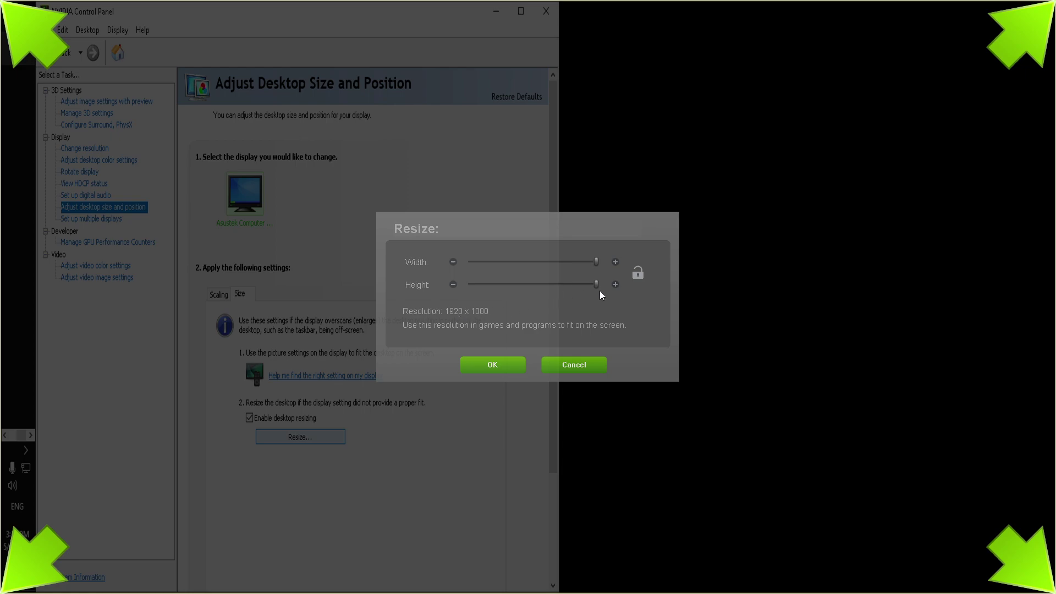
{"action": "left_click_drag", "start_coordinate": [597, 284], "coordinate": [449, 298]}
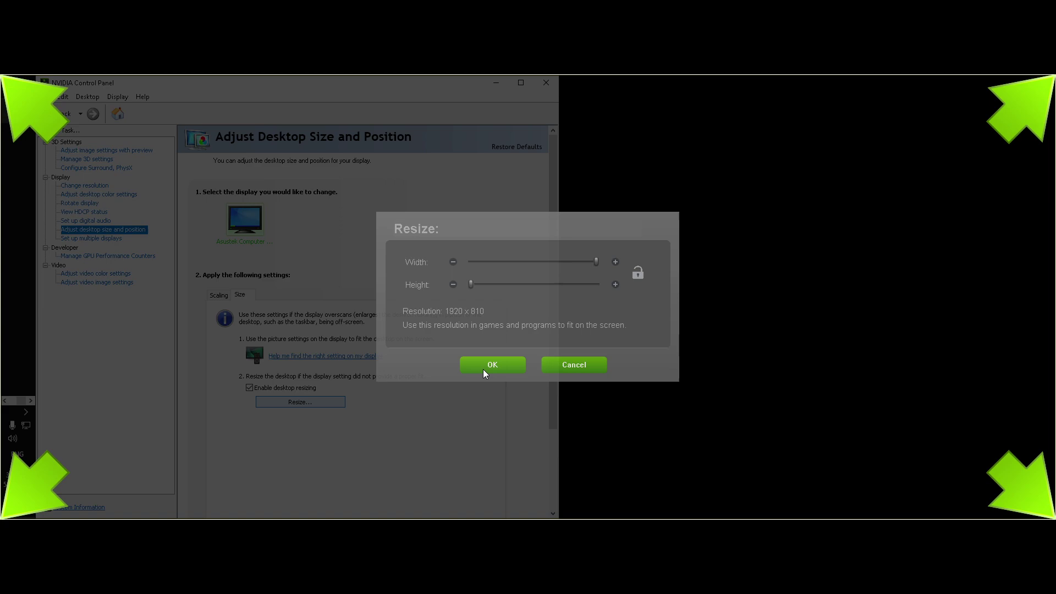
{"action": "left_click_drag", "start_coordinate": [471, 285], "coordinate": [534, 285]}
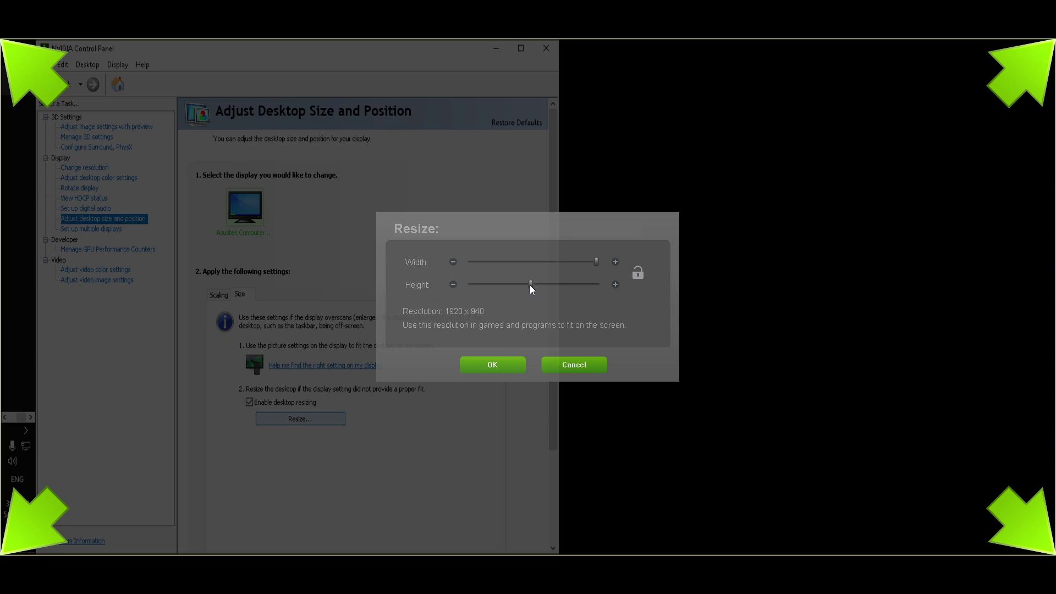
{"action": "left_click_drag", "start_coordinate": [530, 285], "coordinate": [466, 300]}
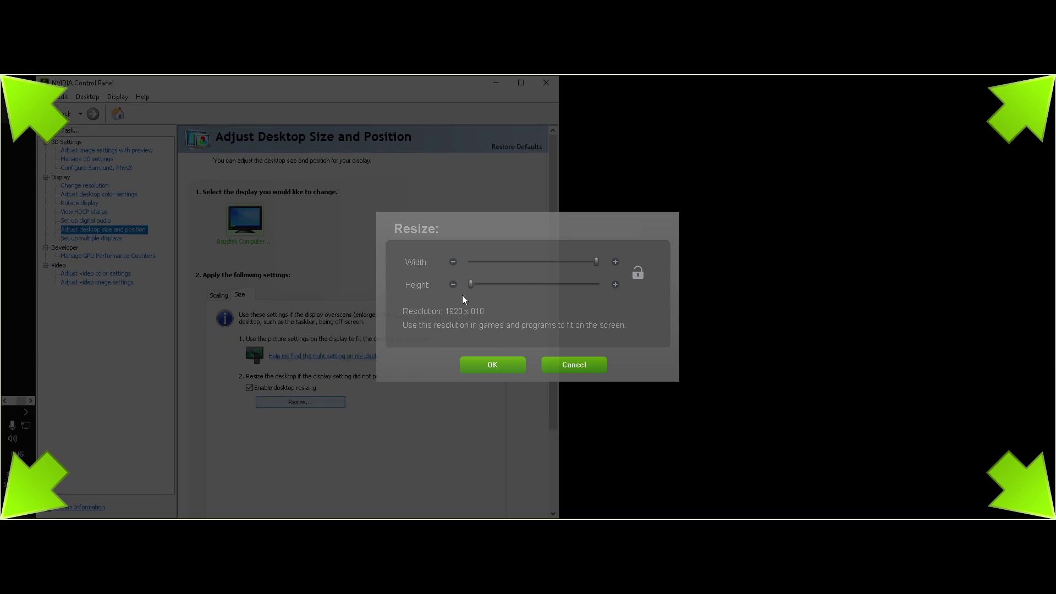
{"action": "left_click", "coordinate": [488, 365]}
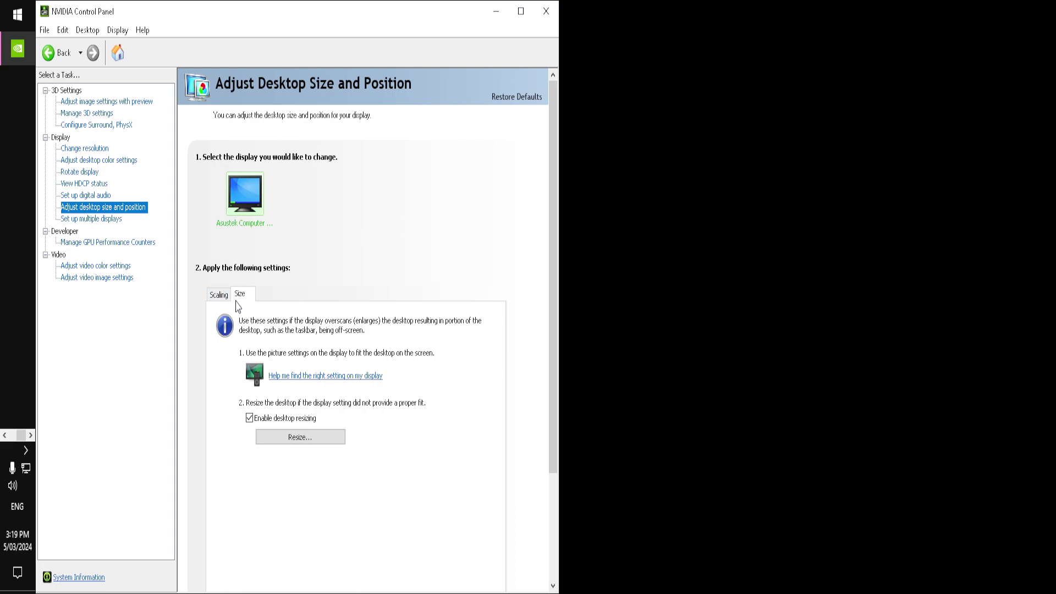
Step: Change the display resolution to the resized-desktop 1920 × 1080 PC mode and apply it
{"action": "left_click", "coordinate": [86, 149]}
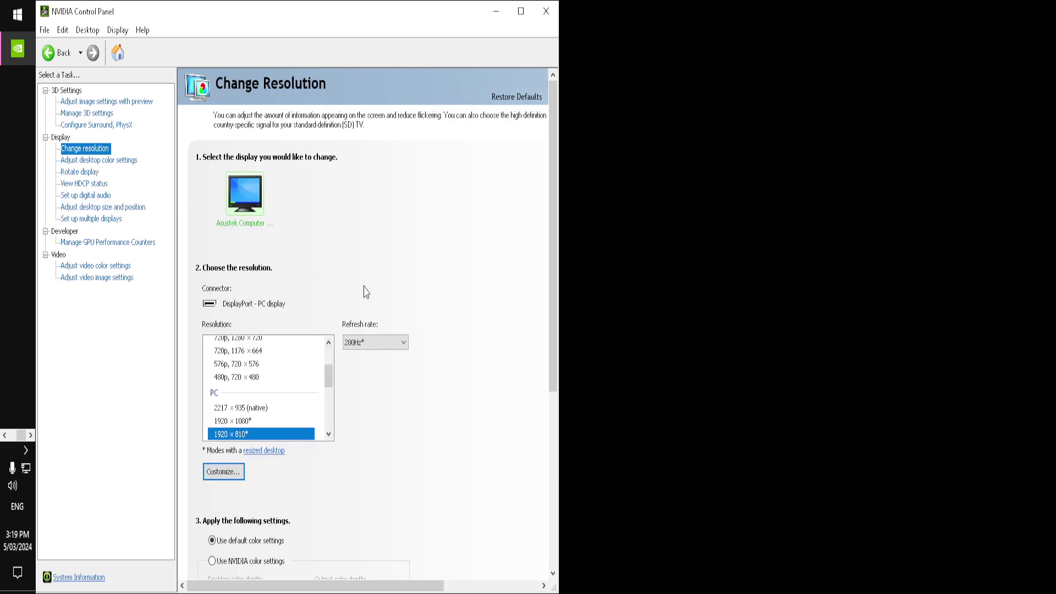
{"action": "left_click", "coordinate": [237, 422]}
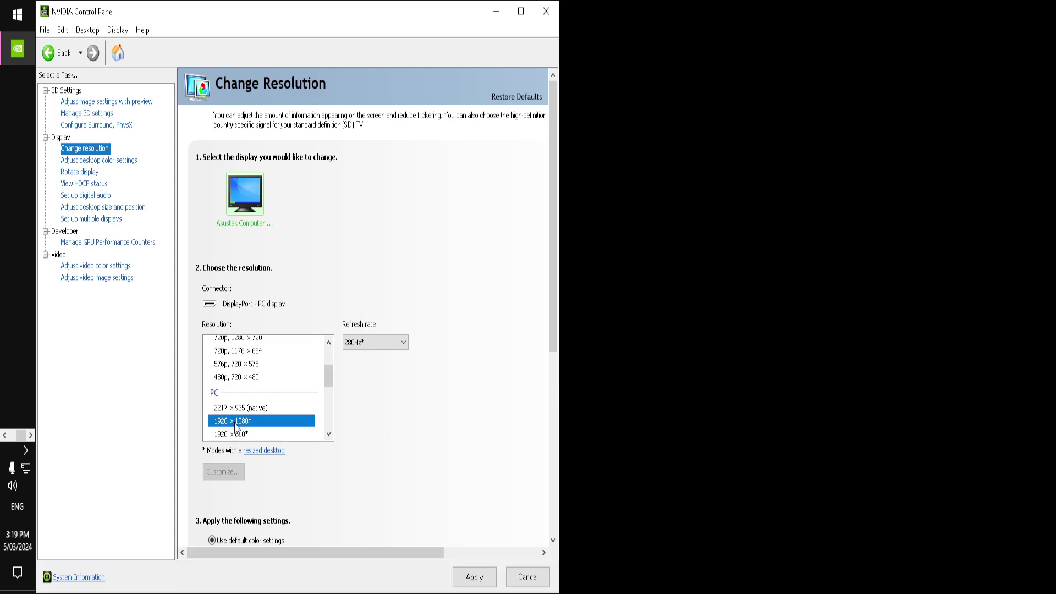
{"action": "scroll", "coordinate": [259, 419], "scroll_direction": "down", "scroll_amount": 2}
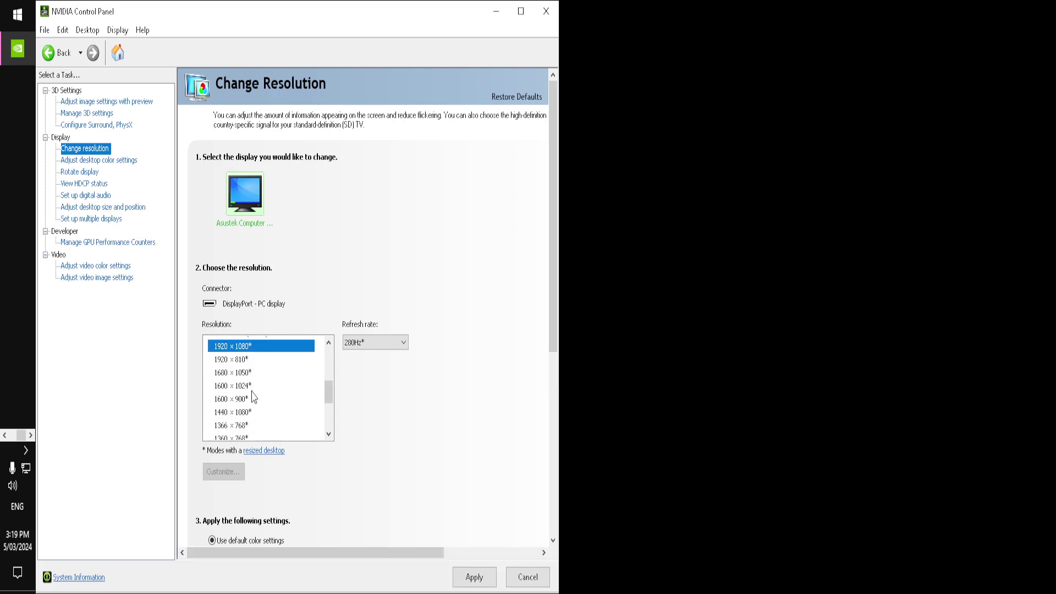
{"action": "scroll", "coordinate": [256, 404], "scroll_direction": "down", "scroll_amount": 1}
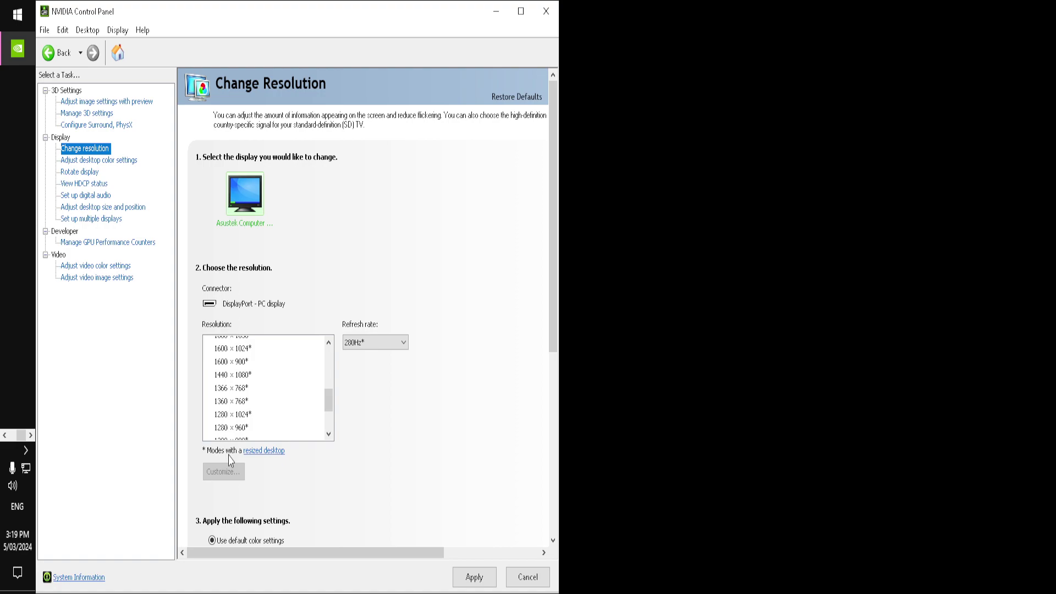
{"action": "scroll", "coordinate": [274, 428], "scroll_direction": "up", "scroll_amount": 1}
{"action": "scroll", "coordinate": [274, 428], "scroll_direction": "up", "scroll_amount": 1}
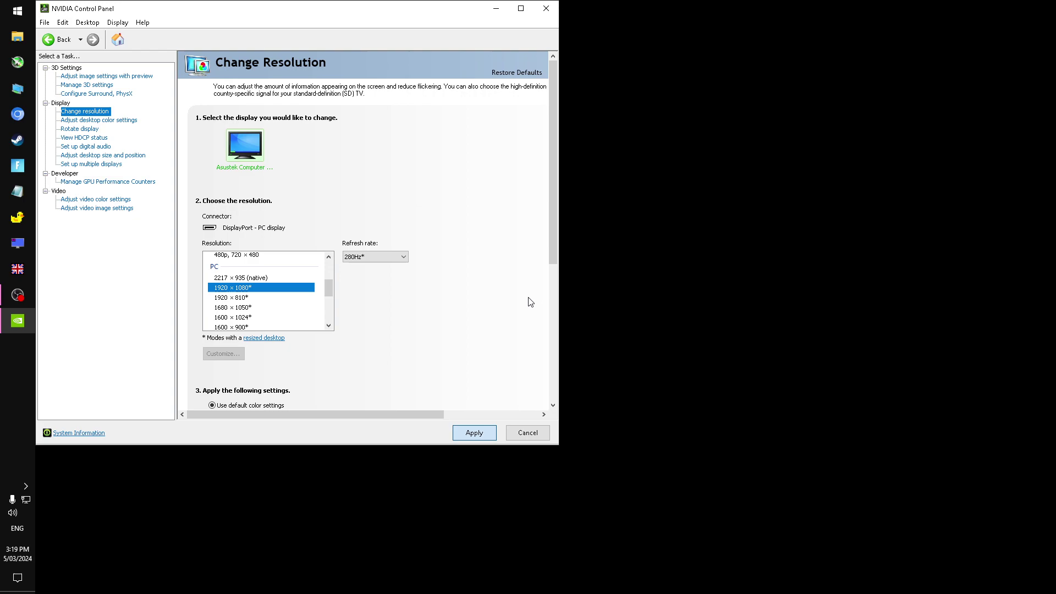
{"action": "key", "text": "Return"}
{"action": "right_click", "coordinate": [706, 328]}
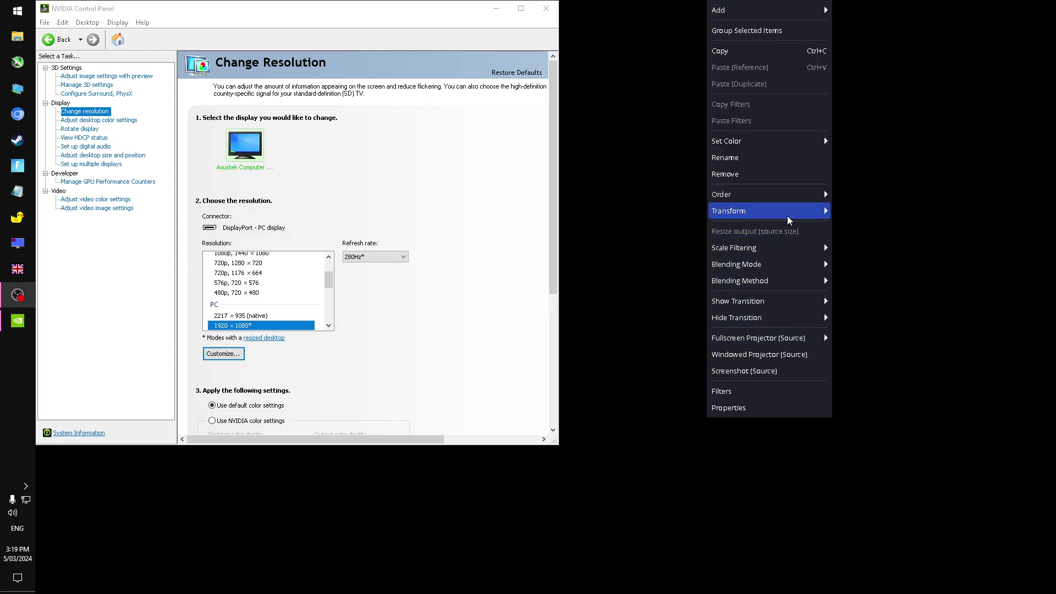
{"action": "mouse_move", "coordinate": [790, 220]}
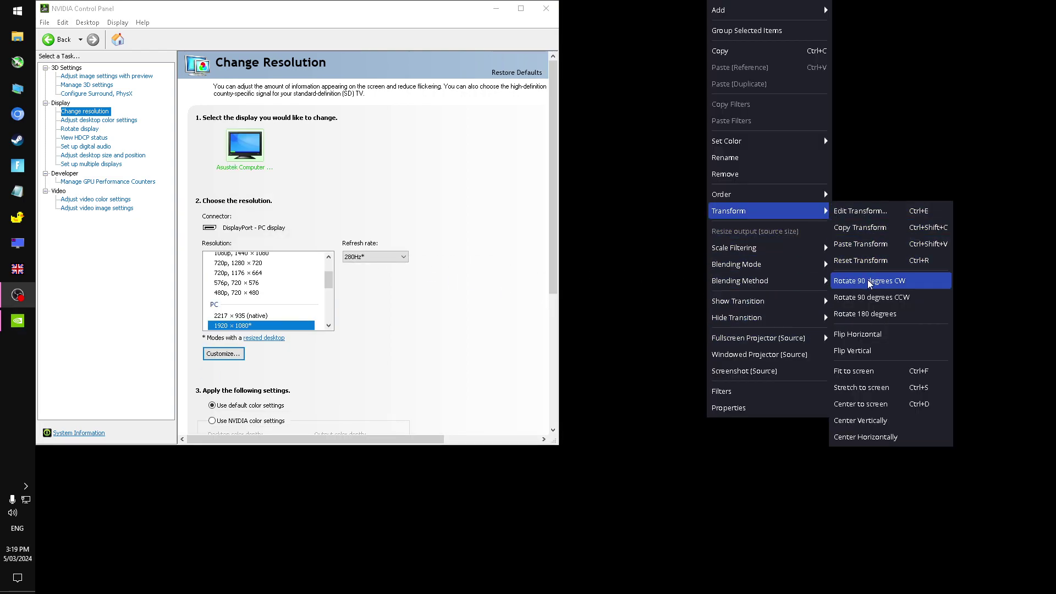
{"action": "left_click", "coordinate": [861, 248]}
{"action": "left_click_drag", "start_coordinate": [823, 321], "coordinate": [821, 224]}
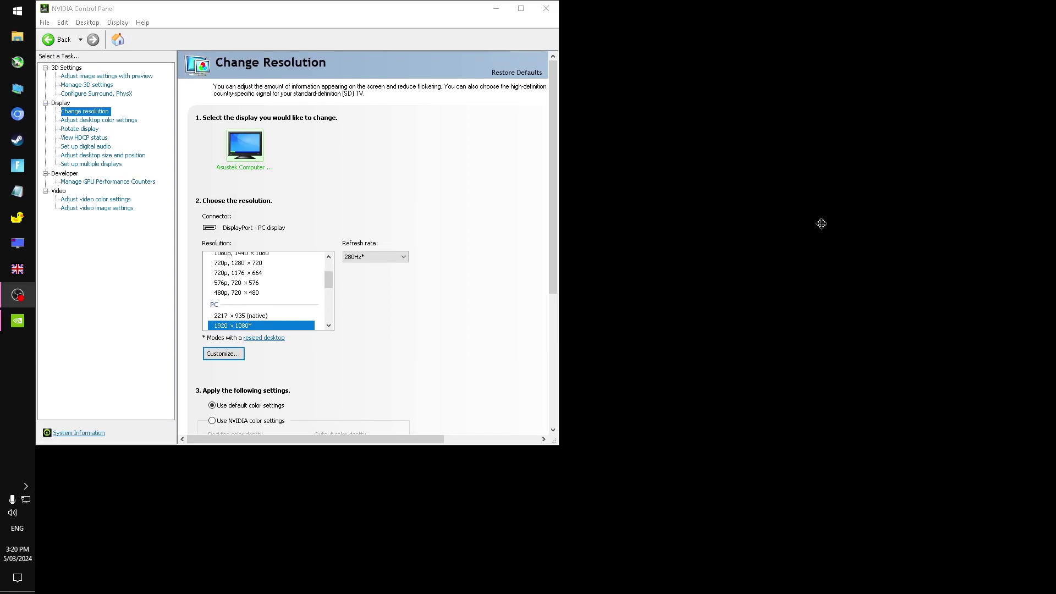
Step: Edit the OBS capture source's transform, setting its height to 810 and its vertical position to 128
{"action": "right_click", "coordinate": [704, 306]}
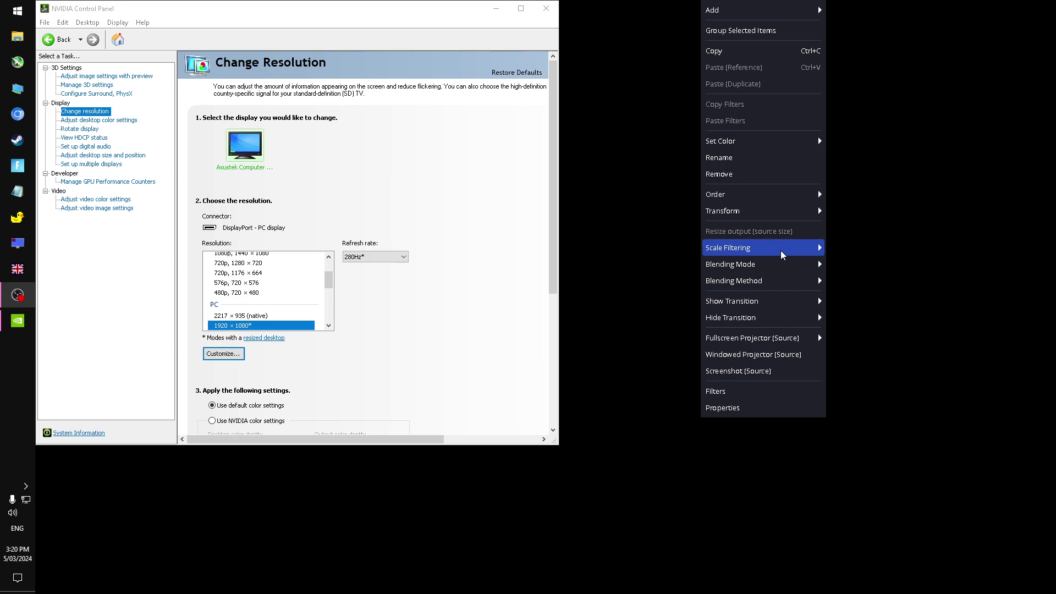
{"action": "mouse_move", "coordinate": [781, 221]}
{"action": "left_click", "coordinate": [850, 218]}
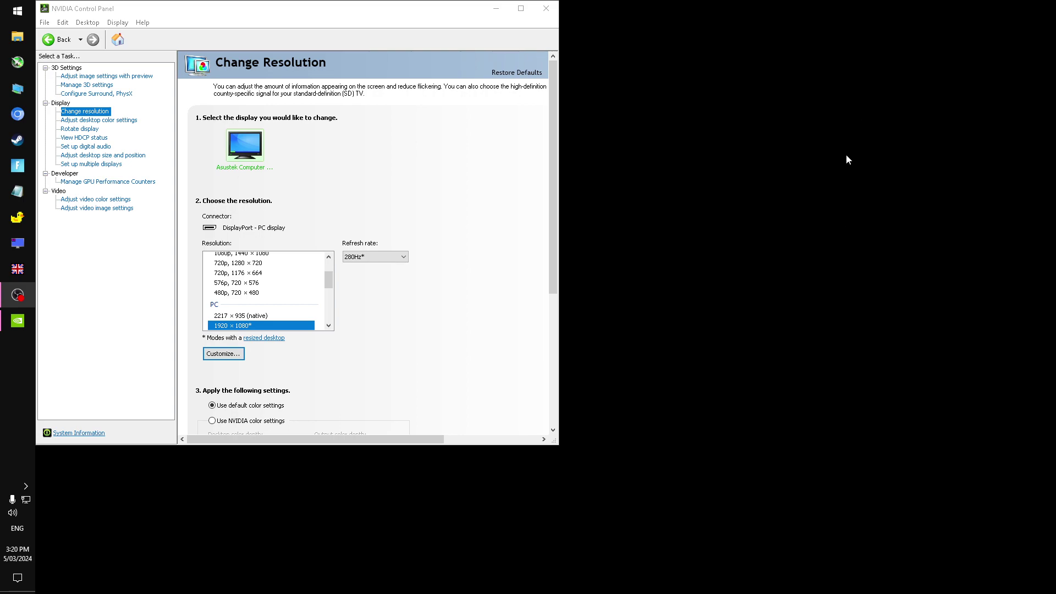
{"action": "type", "text": "810"}
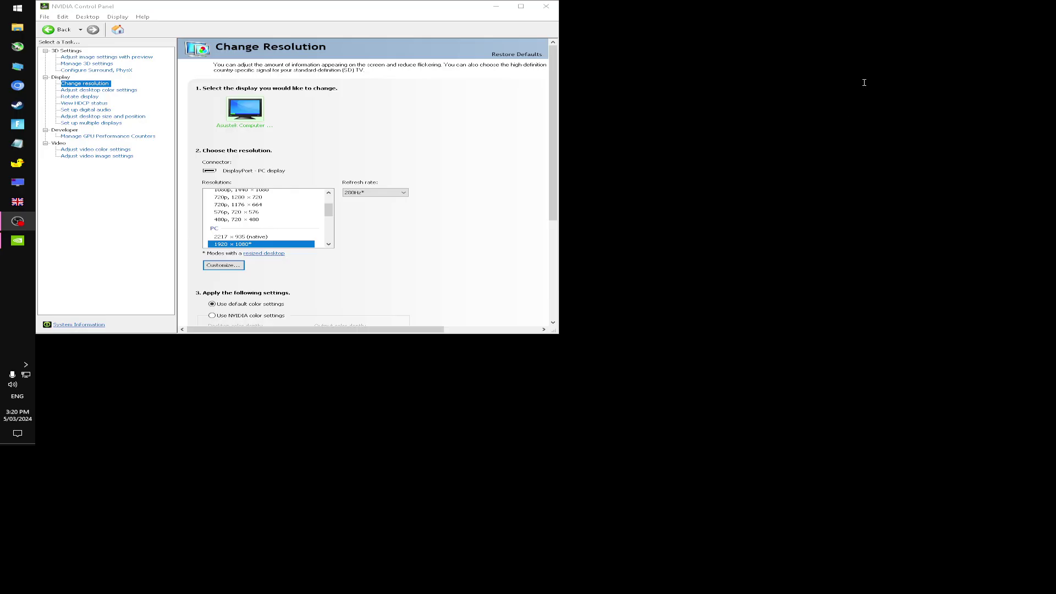
{"action": "type", "text": "128"}
{"action": "right_click", "coordinate": [852, 82]}
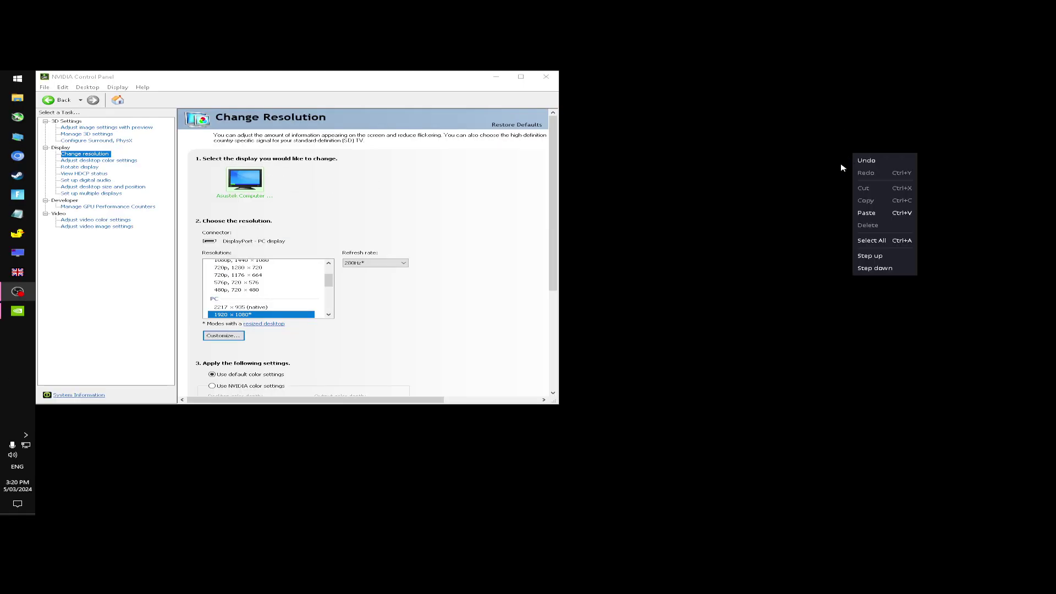
{"action": "left_click", "coordinate": [969, 248]}
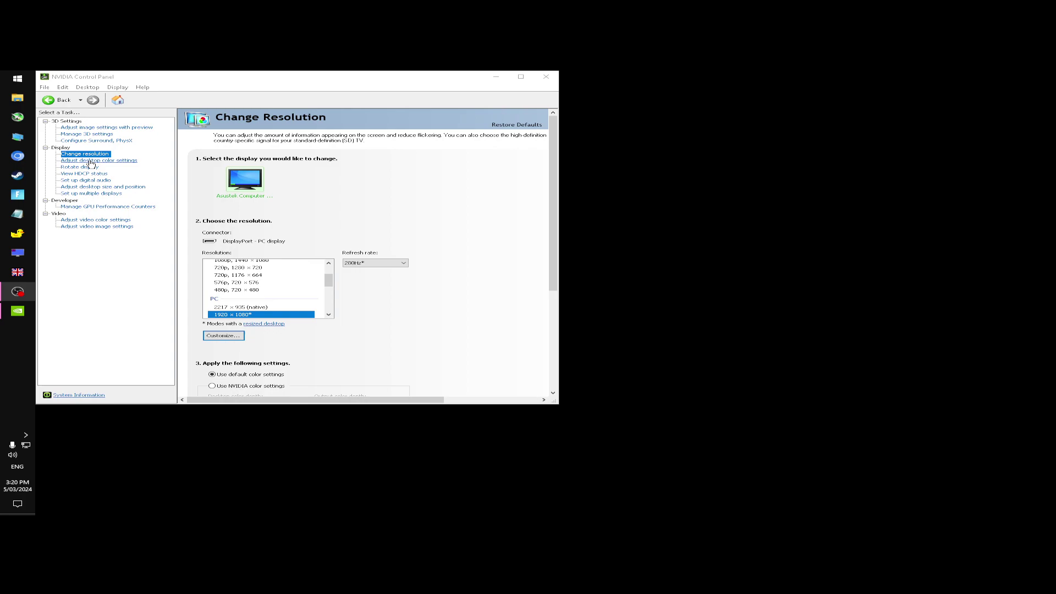
Step: Launch HAWKED through Steam, start it from the title screen and dismiss the newsletter to enter the lobby
{"action": "left_click", "coordinate": [25, 435]}
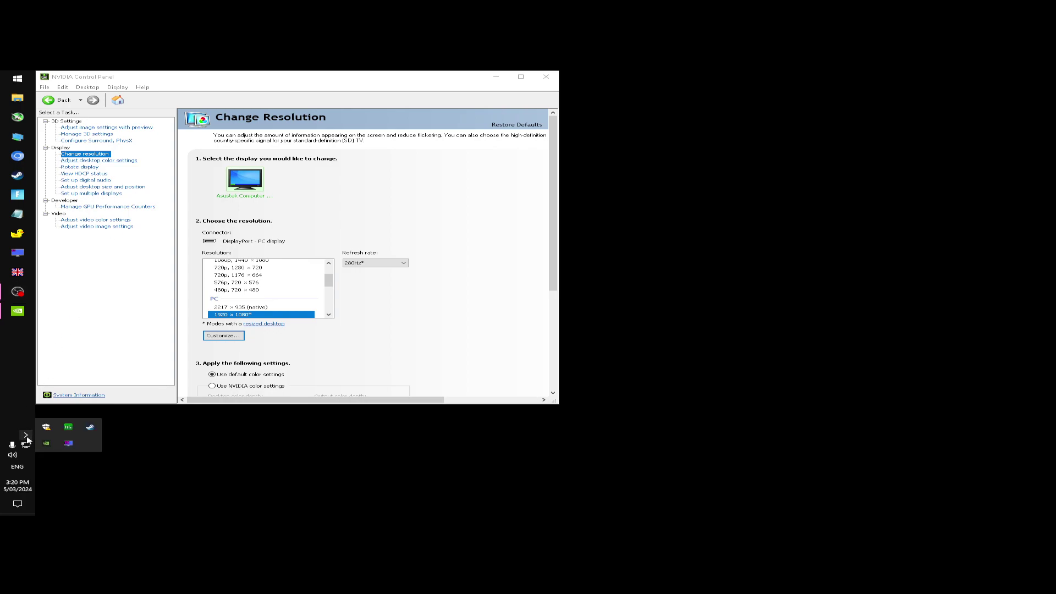
{"action": "right_click", "coordinate": [90, 428]}
{"action": "left_click", "coordinate": [152, 312]}
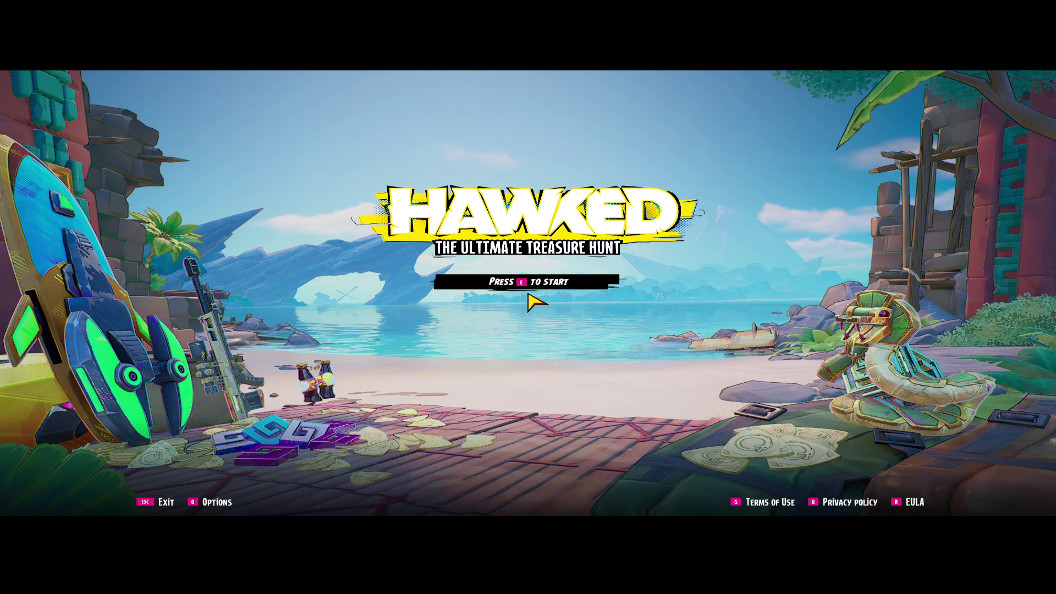
{"action": "key", "text": "e"}
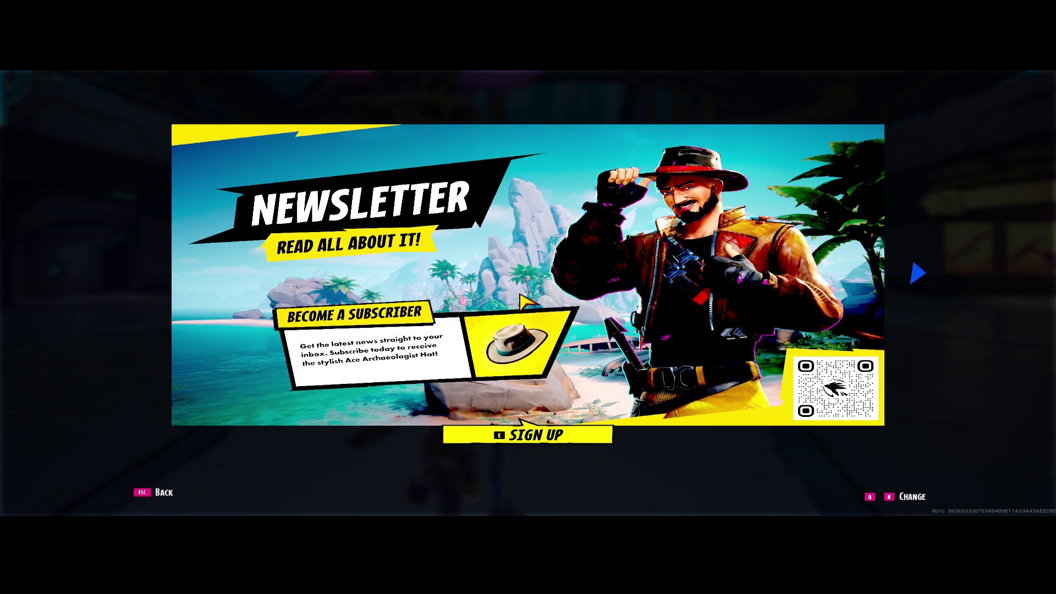
{"action": "key", "text": "Escape"}
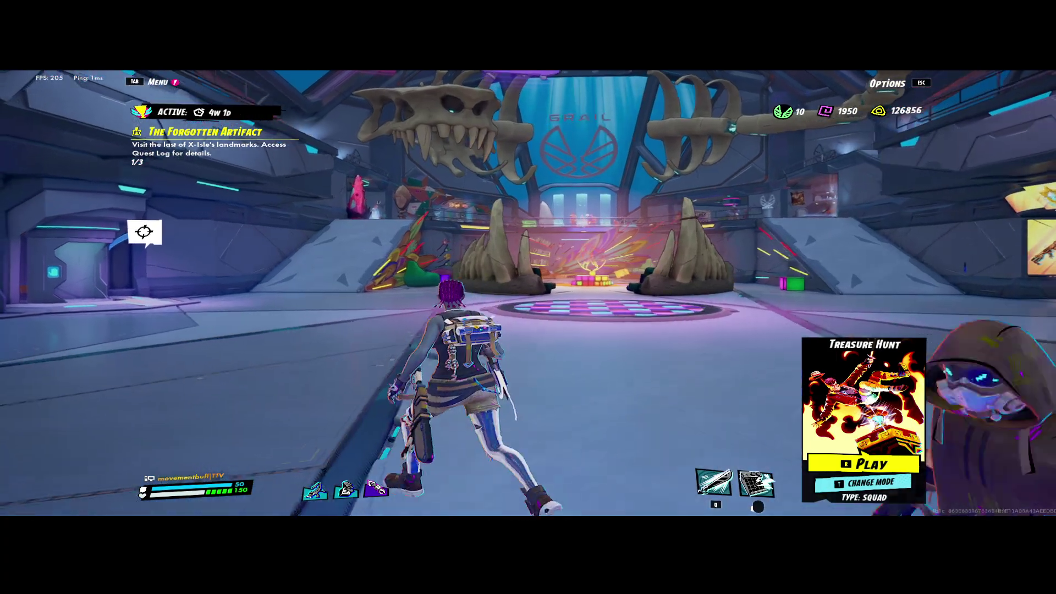
Step: Run, jump and slide through the HAWKED lobby to examine how the stretched picture looks in motion
{"action": "key", "text": "shift"}
{"action": "key", "text": "space"}
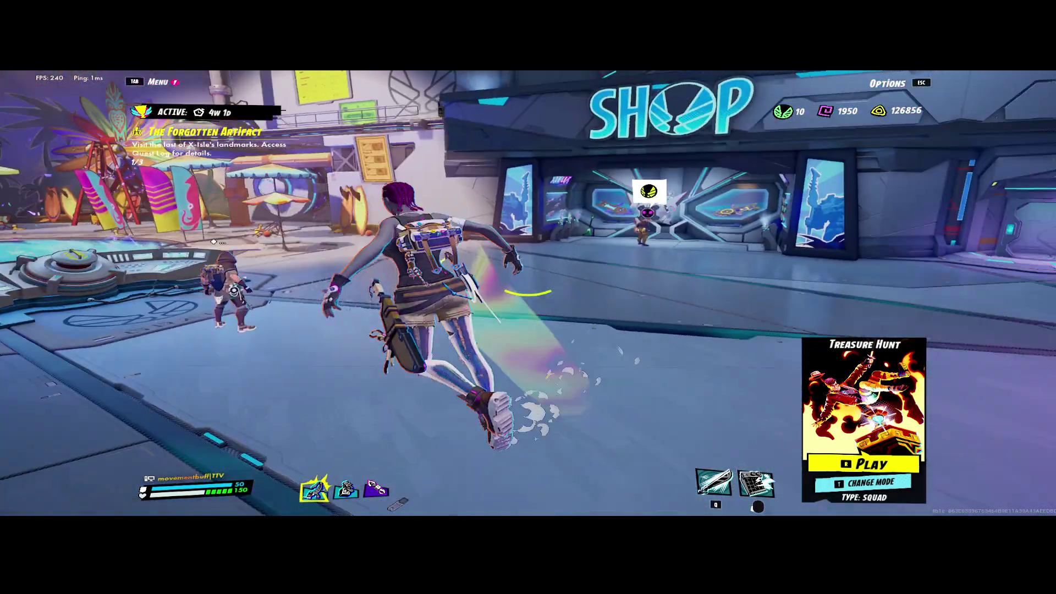
{"action": "key", "text": "space"}
{"action": "key", "text": "ctrl"}
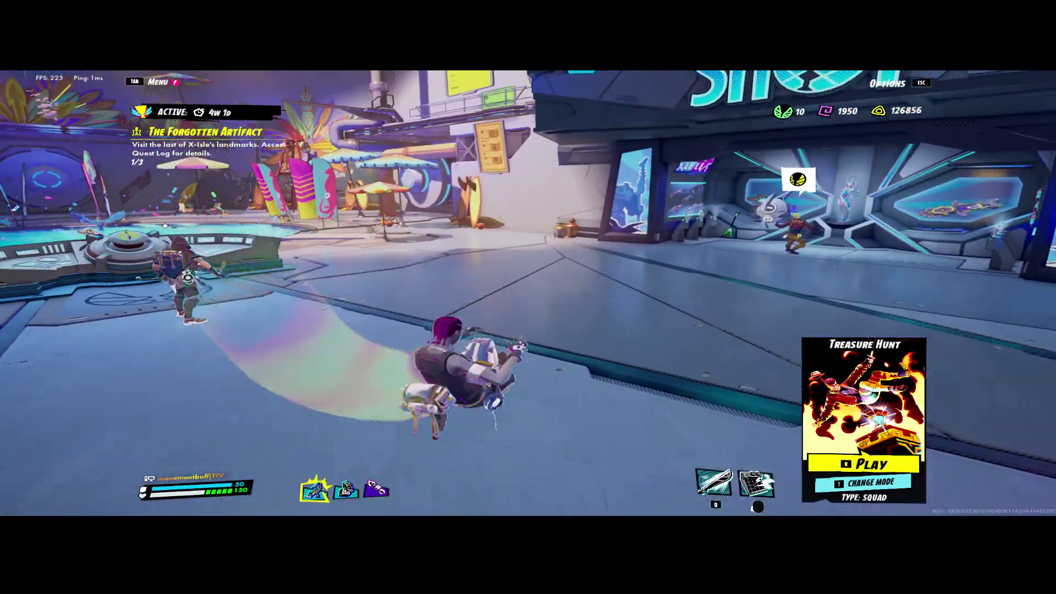
{"action": "key", "text": "w"}
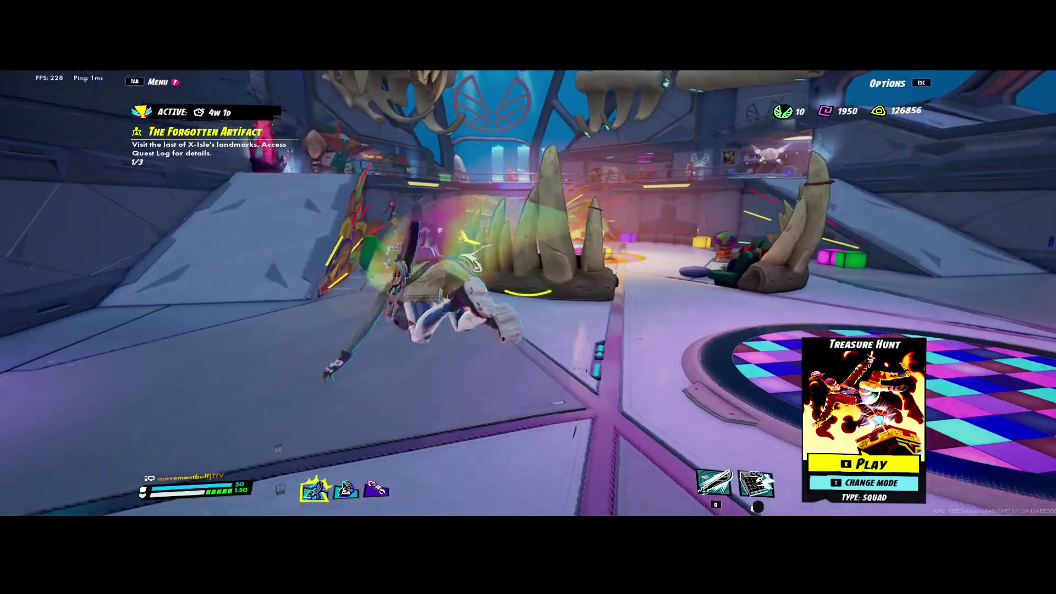
{"action": "key", "text": "w"}
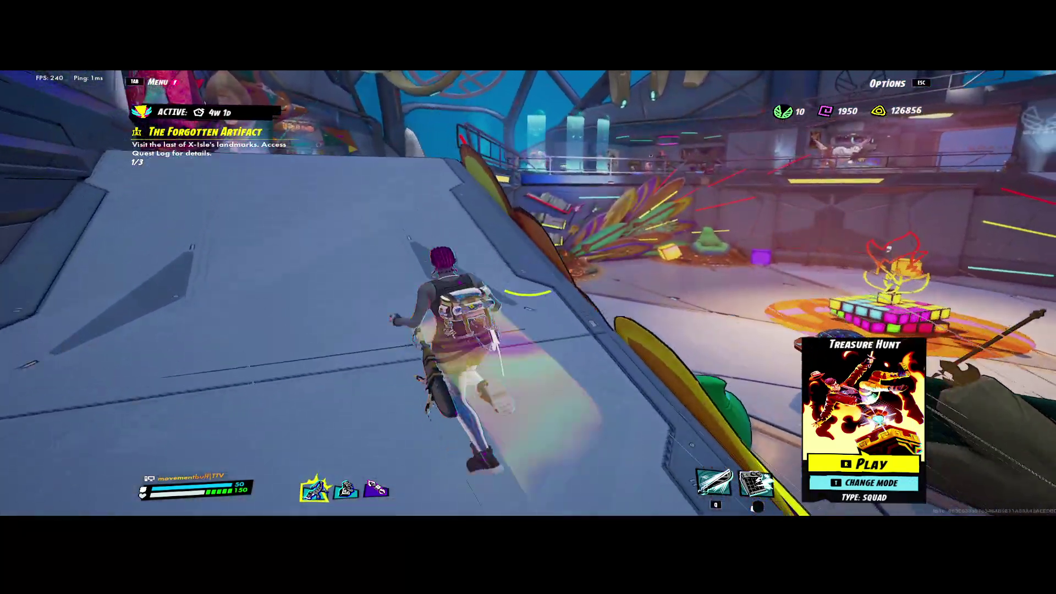
{"action": "key", "text": "space"}
{"action": "key", "text": "w"}
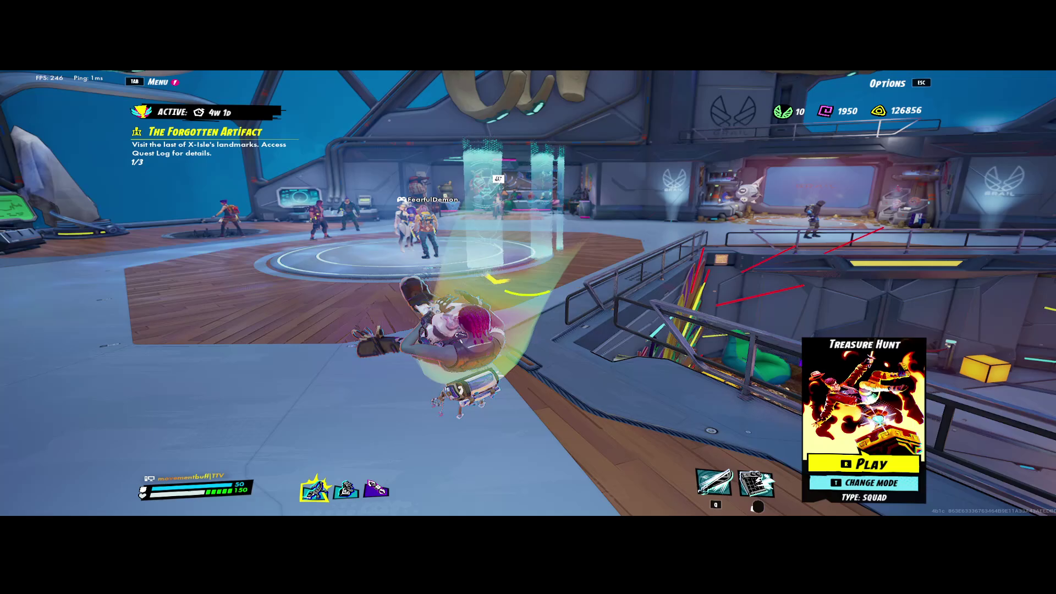
{"action": "key", "text": "ctrl"}
{"action": "key", "text": "space"}
{"action": "key", "text": "w"}
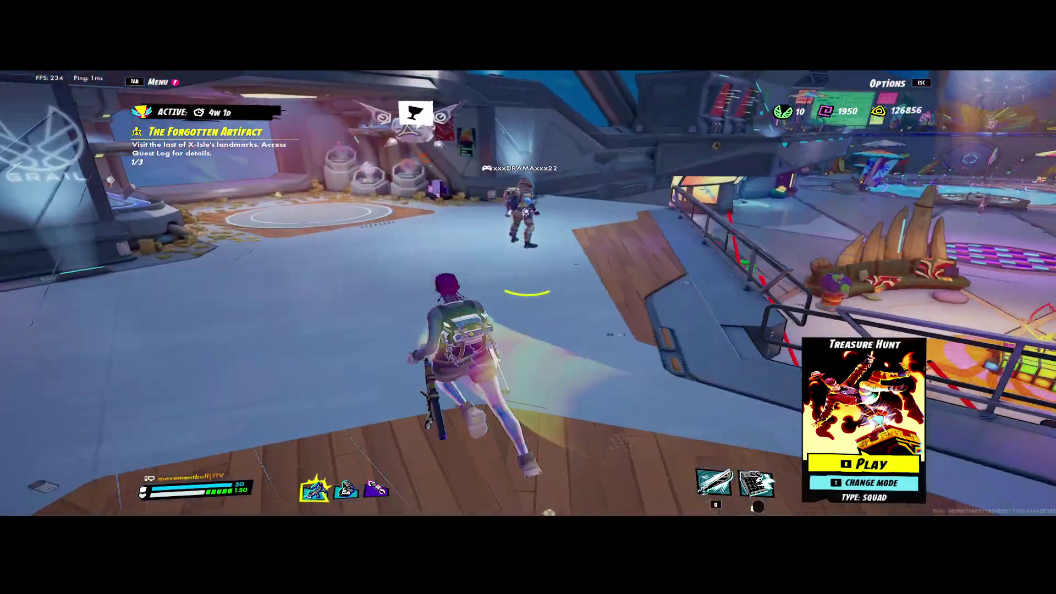
Step: Open the game's video options and examine the display mode and resolution settings
{"action": "key", "text": "Escape"}
{"action": "key", "text": "e"}
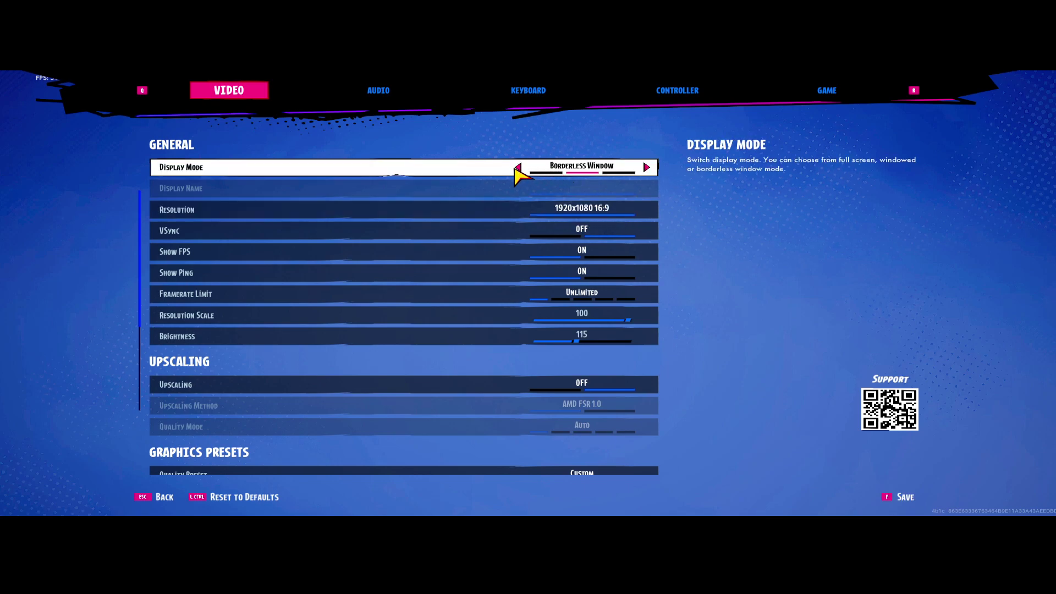
{"action": "left_click", "coordinate": [645, 211]}
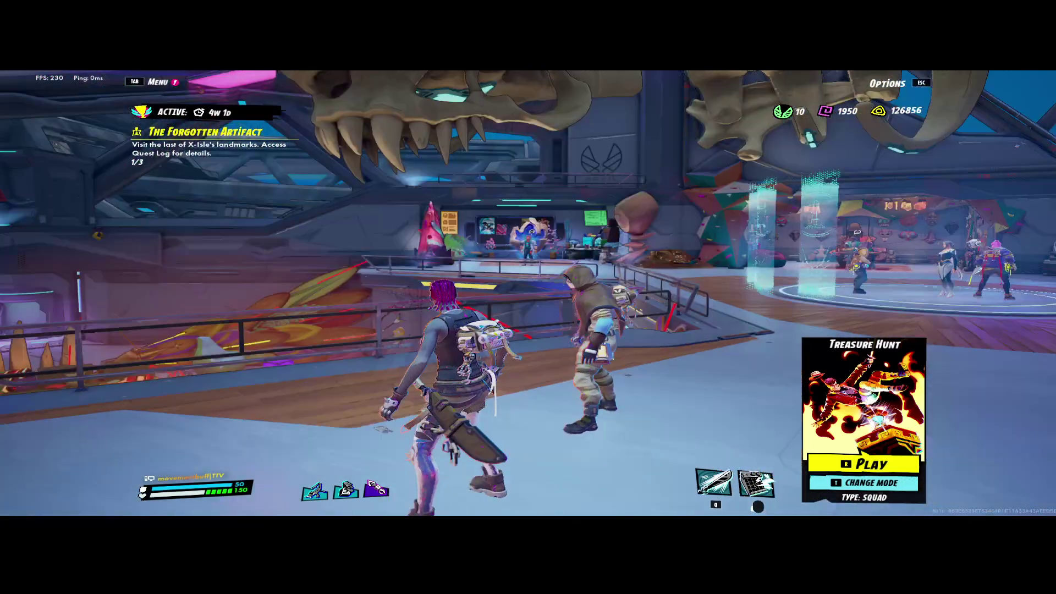
Step: Move around the lobby's upper level and examine the stretched view between the black bars
{"action": "key", "text": "a"}
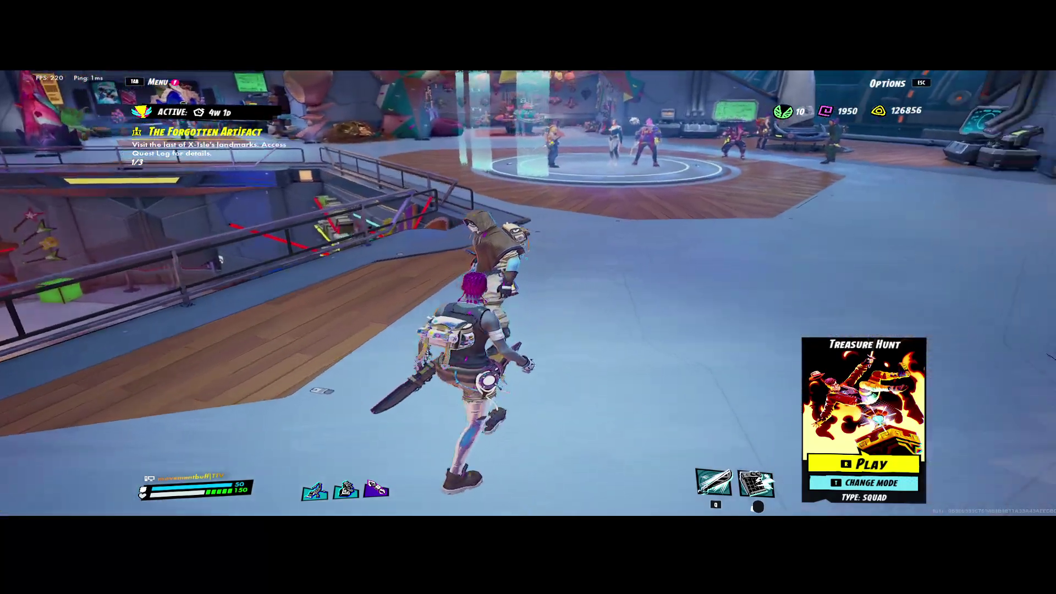
{"action": "key", "text": "w"}
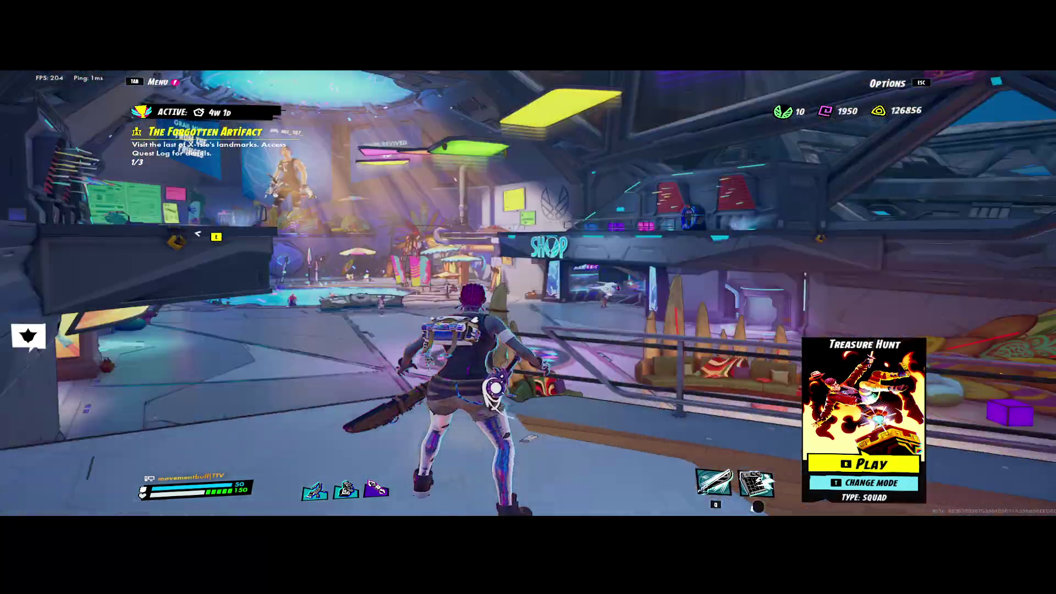
{"action": "key", "text": "w"}
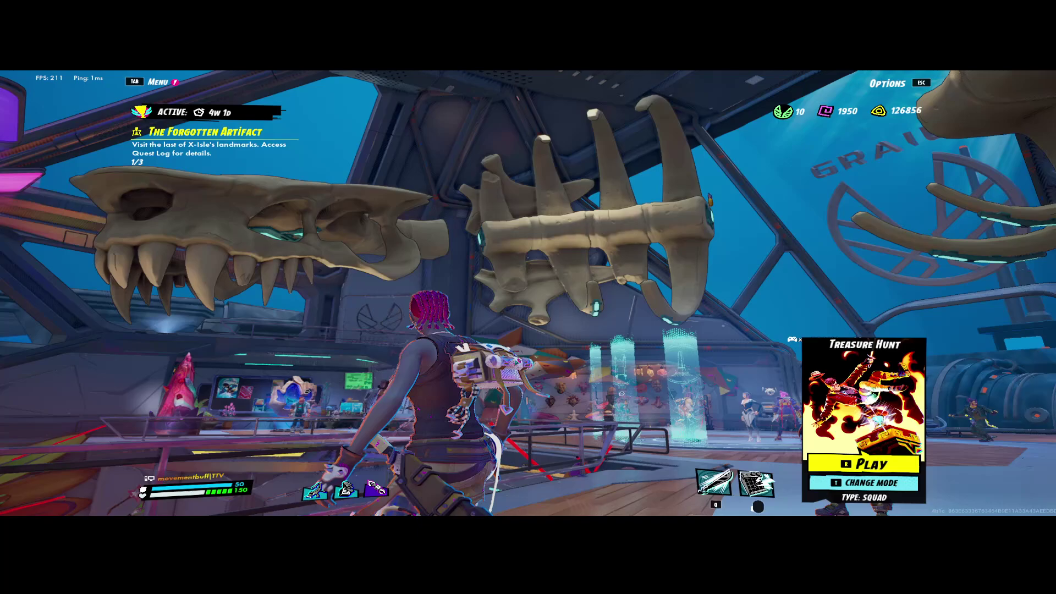
{"action": "key", "text": "w"}
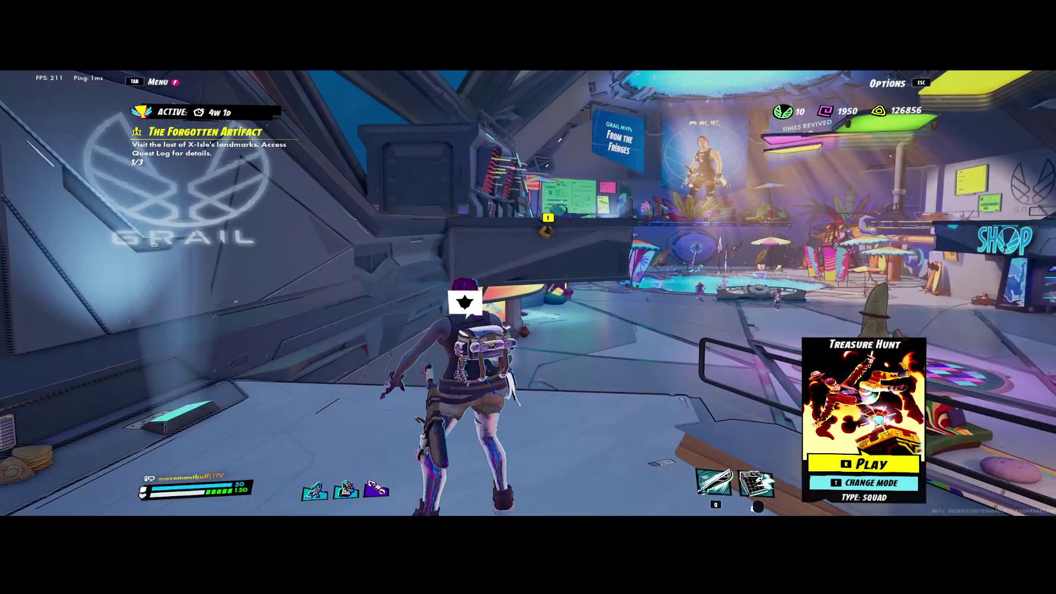